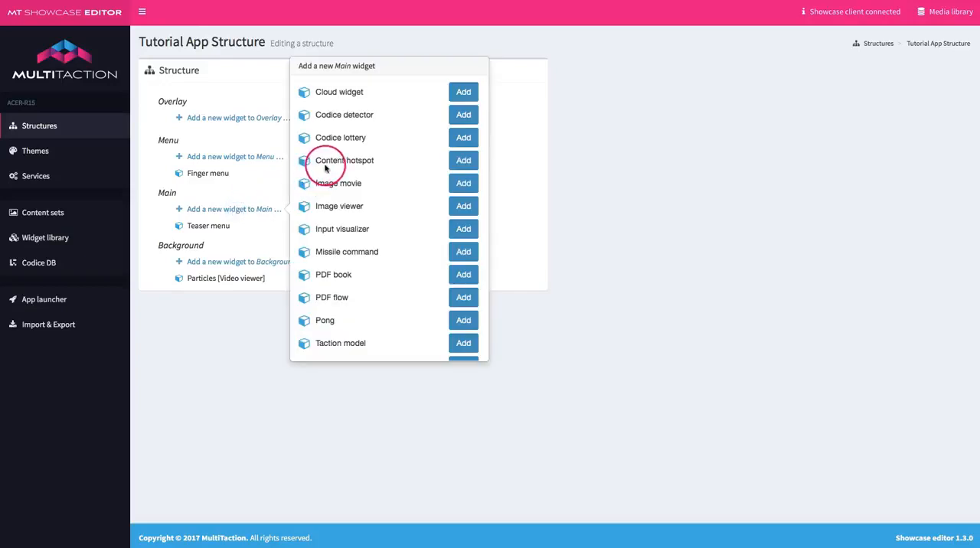
# Step: Add a Content hotspot widget to the Main layer of the structure and save the change
pyautogui.click(461, 162)
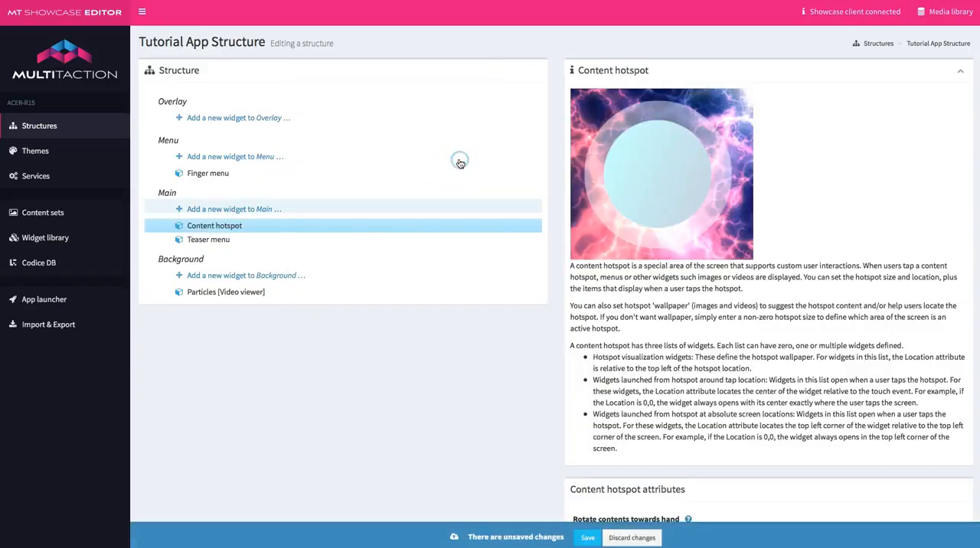
pyautogui.click(529, 325)
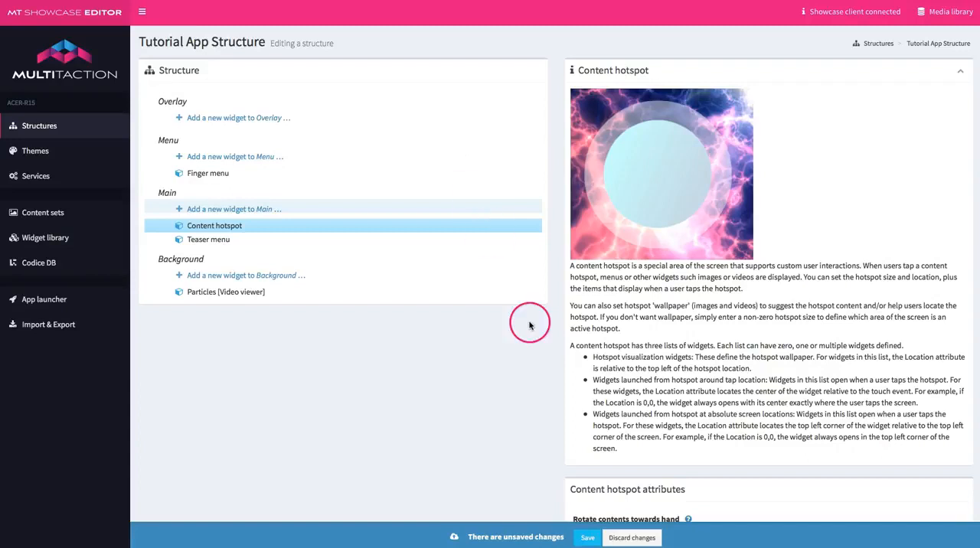
pyautogui.click(586, 538)
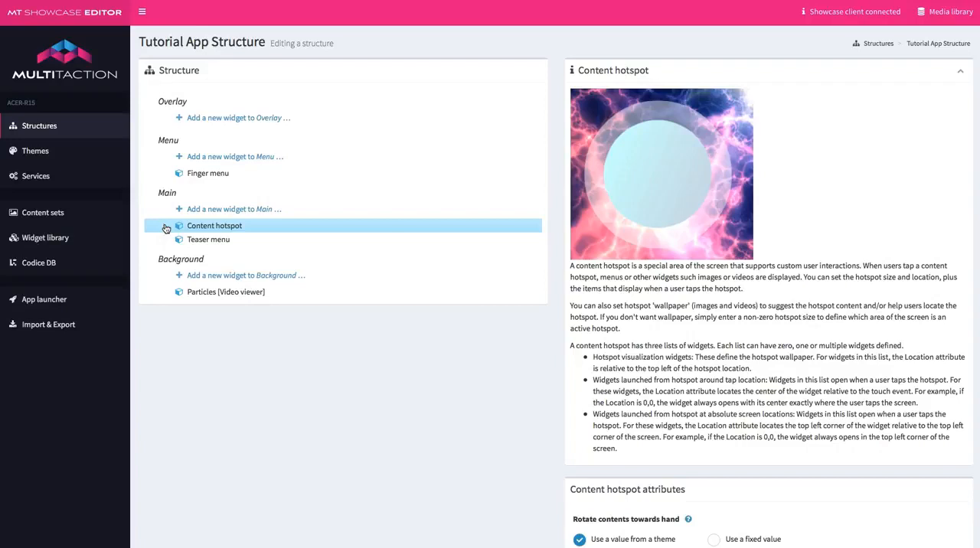
# Step: Expand the Content hotspot and add an Image viewer to its Hotspot visualization widgets
pyautogui.click(165, 227)
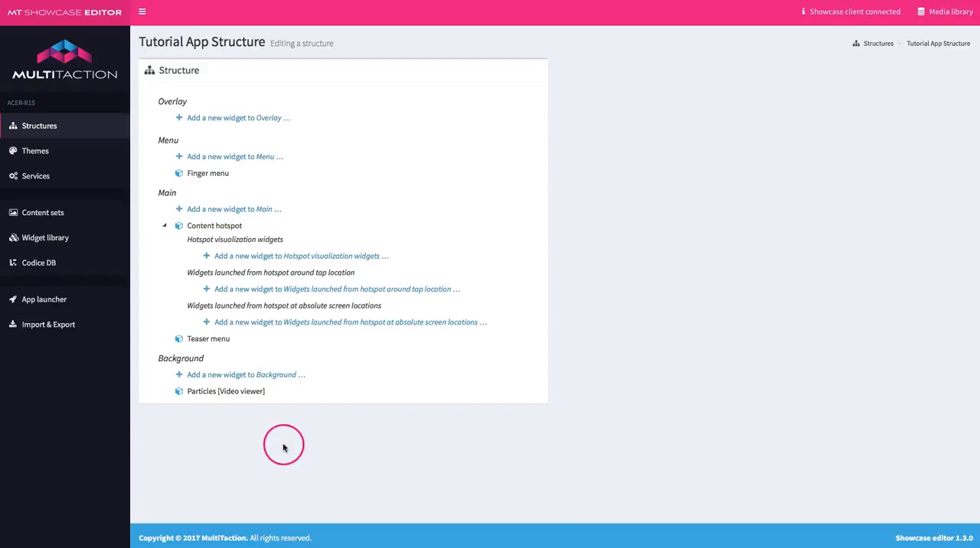
pyautogui.click(299, 257)
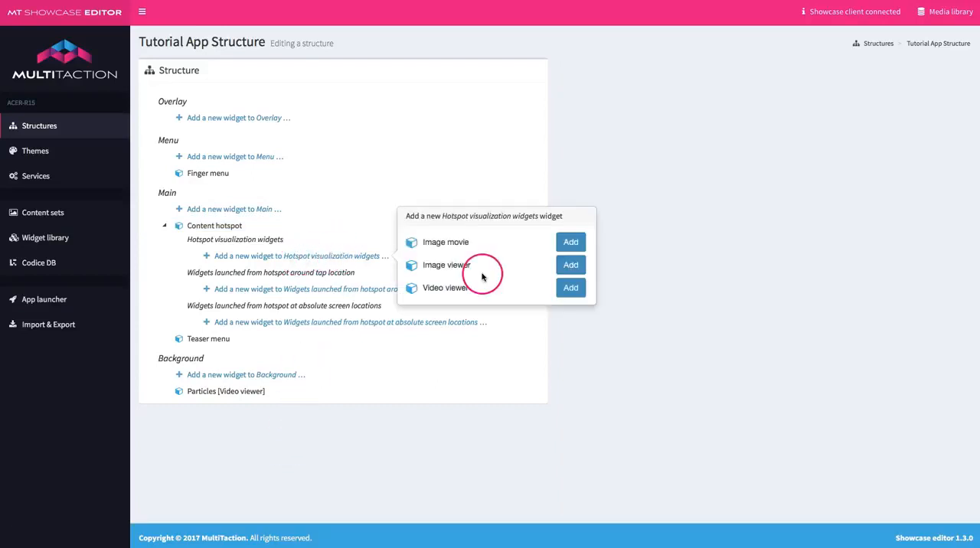
pyautogui.click(572, 266)
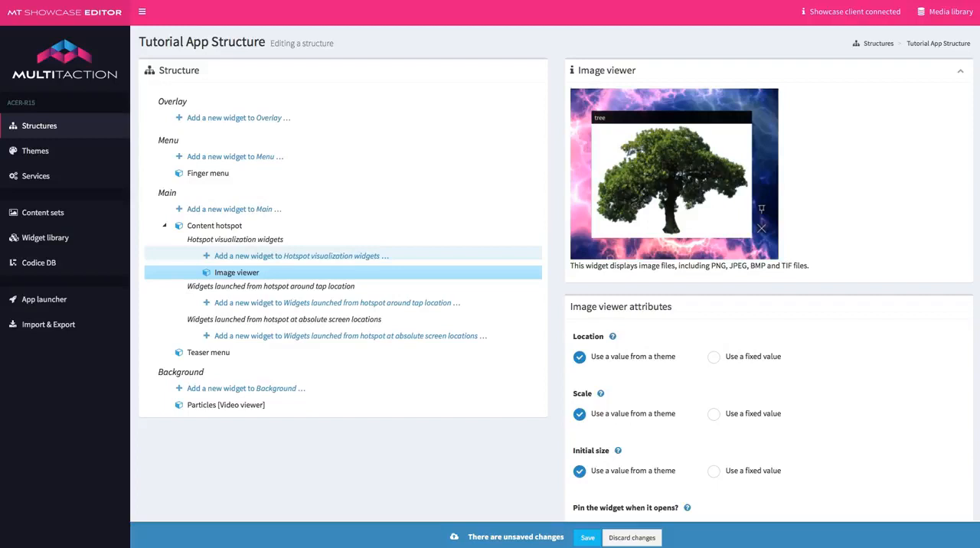
# Step: Give the Image viewer a fixed Location of 50, 50 and save the change
pyautogui.scroll(-5, 149, 443)
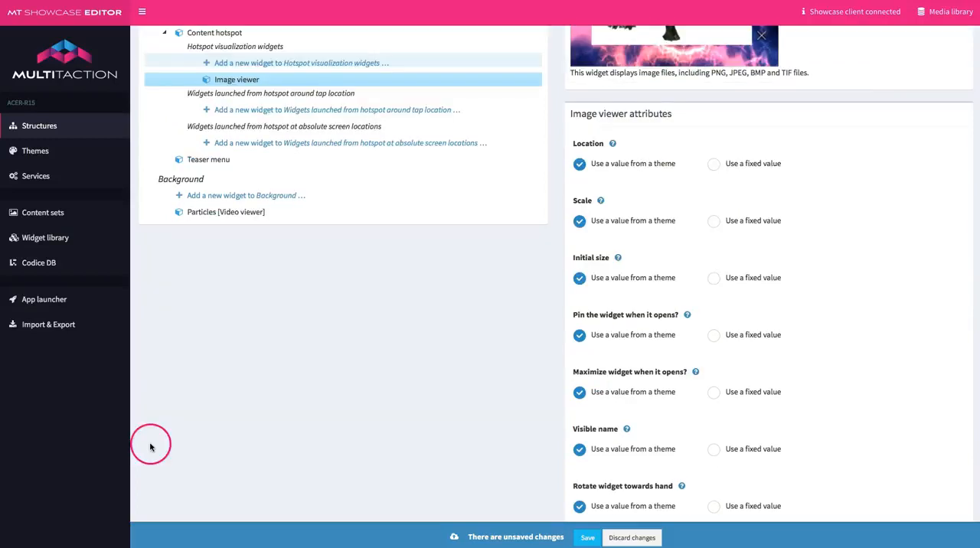
pyautogui.click(713, 164)
pyautogui.click(581, 204)
pyautogui.moveTo(582, 204); pyautogui.dragTo(594, 204)
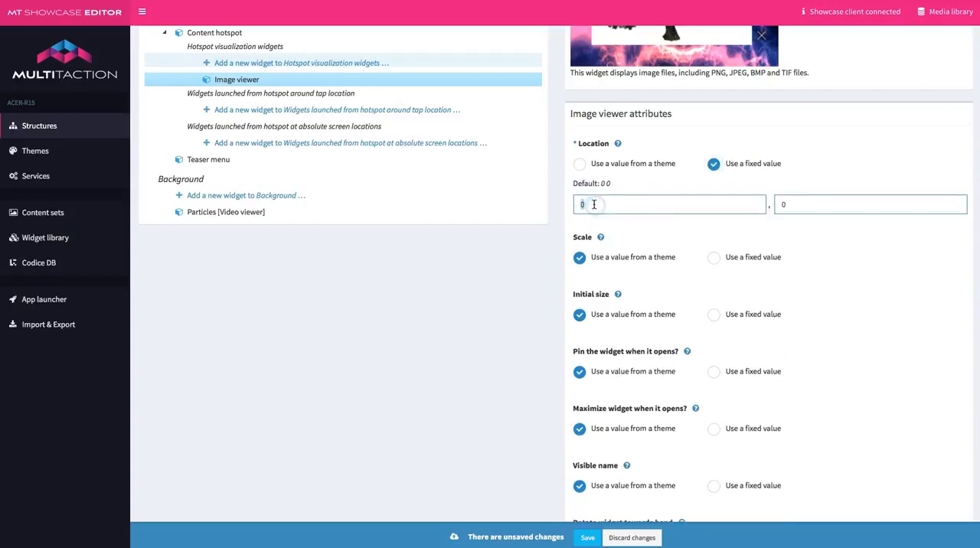
pyautogui.write('50')
pyautogui.moveTo(781, 203); pyautogui.dragTo(793, 205)
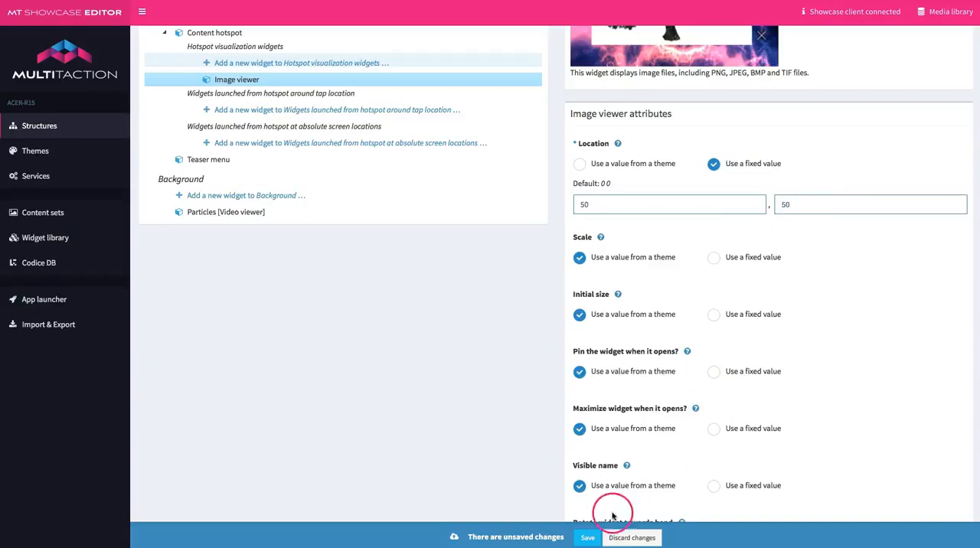
pyautogui.click(589, 538)
# Step: Set the Image viewer's Scale to a fixed value of 3
pyautogui.click(714, 257)
pyautogui.doubleClick(584, 301)
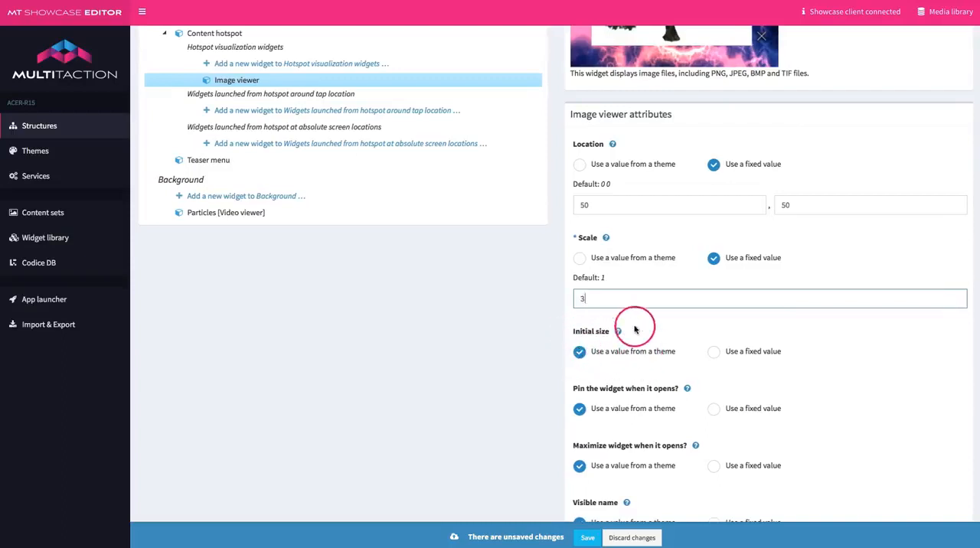
# Step: Set the Image viewer's Image file to MultiTaction_LogoRGB_BlackBG.png from the media library's MT Showcase Tutorial/Background folder and save
pyautogui.scroll(-4, 632, 389)
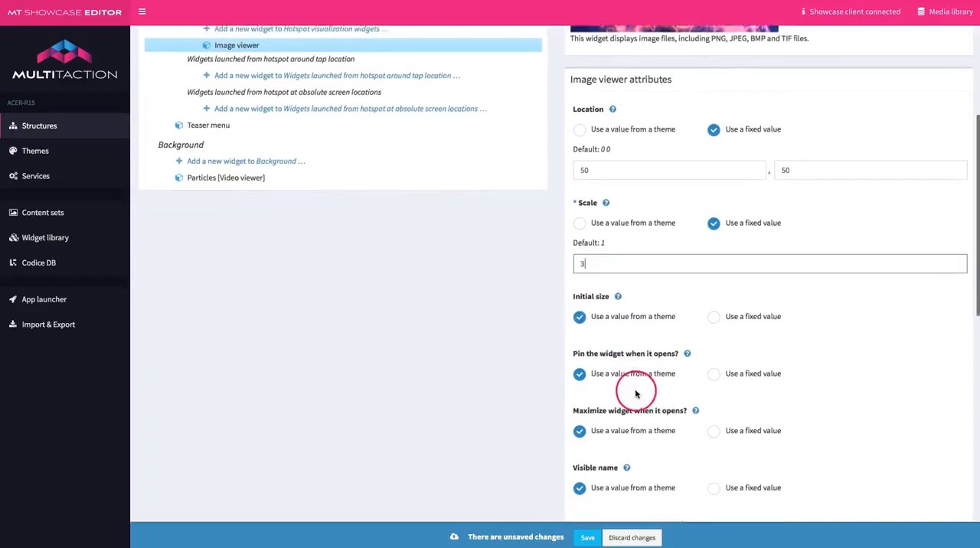
pyautogui.scroll(-3, 637, 393)
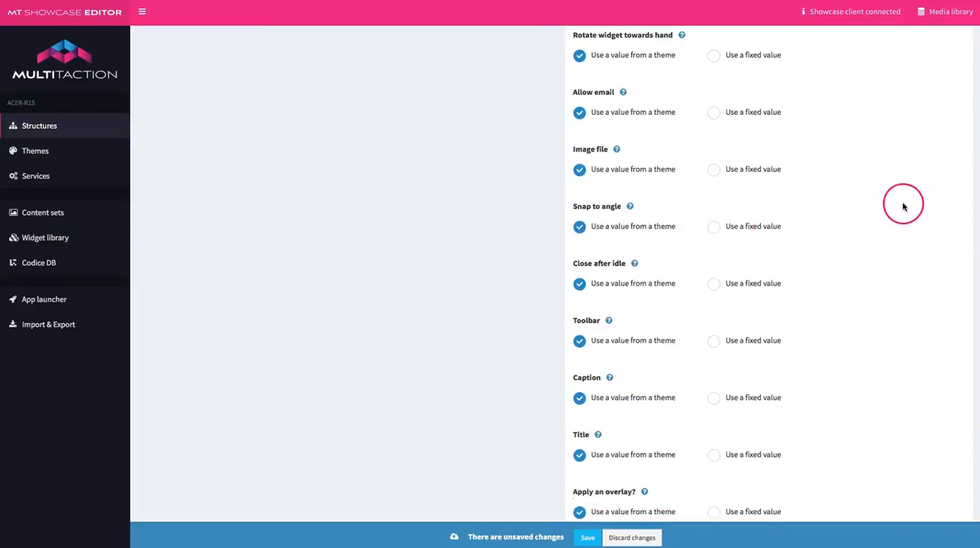
pyautogui.click(713, 169)
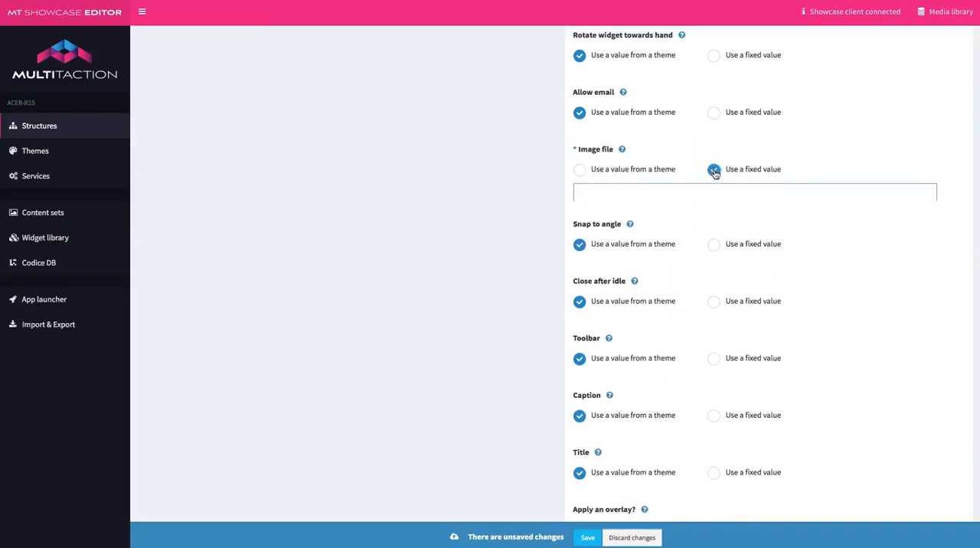
pyautogui.click(934, 12)
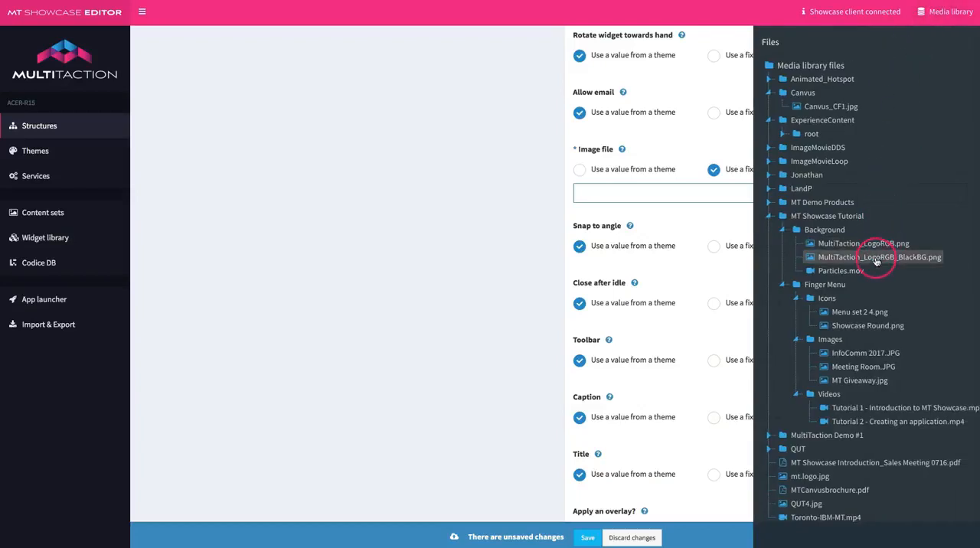
pyautogui.moveTo(880, 261); pyautogui.dragTo(617, 193)
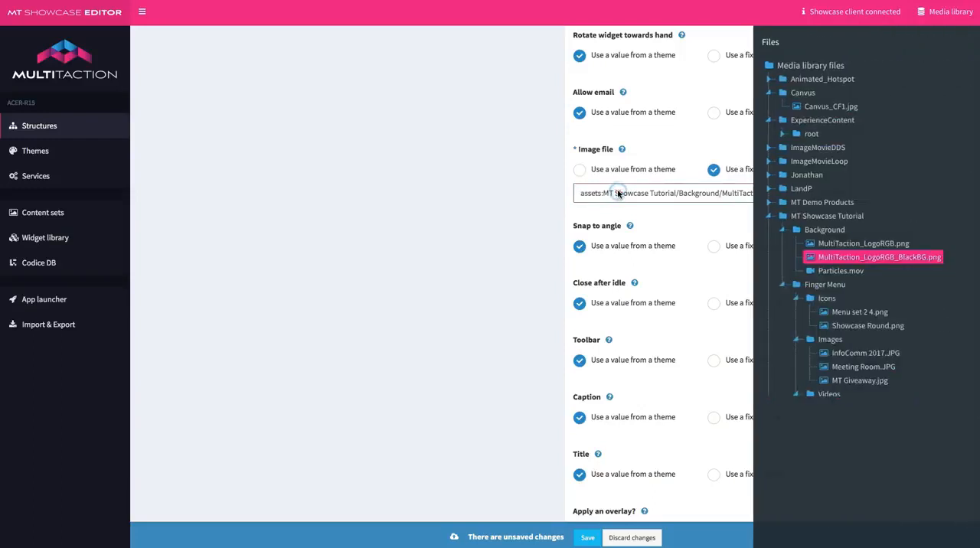
pyautogui.click(953, 12)
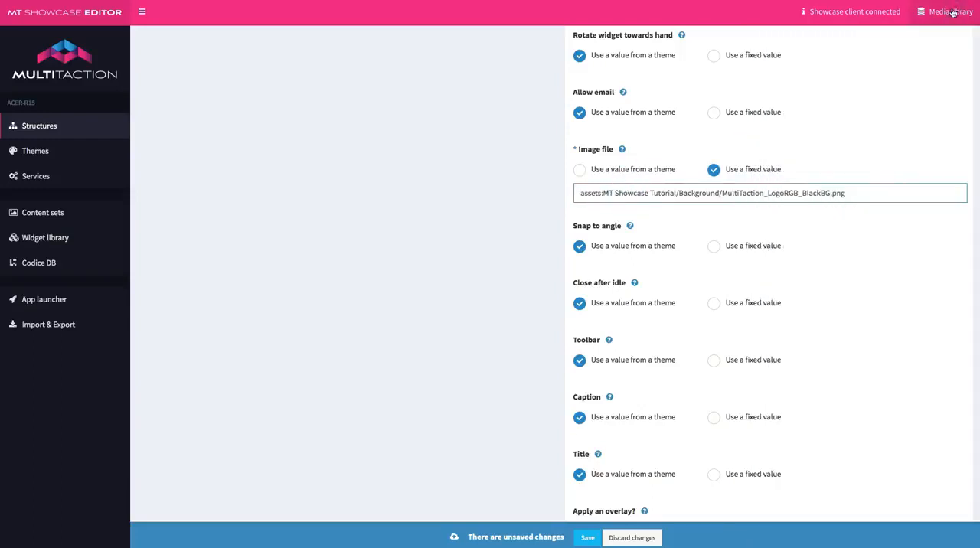
pyautogui.click(586, 538)
pyautogui.click(585, 540)
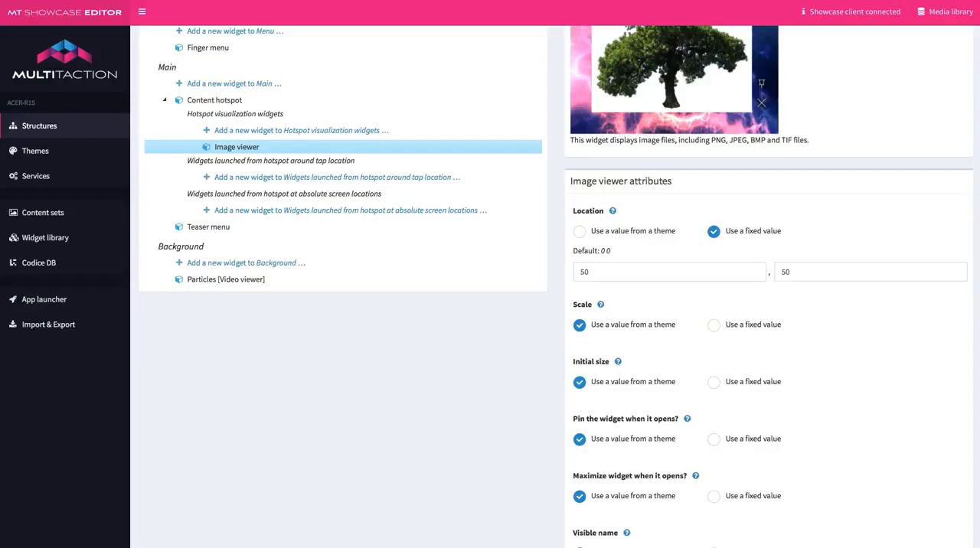
# Step: Add a Web browser to the hotspot's widgets launched at absolute screen locations
pyautogui.scroll(2, 322, 385)
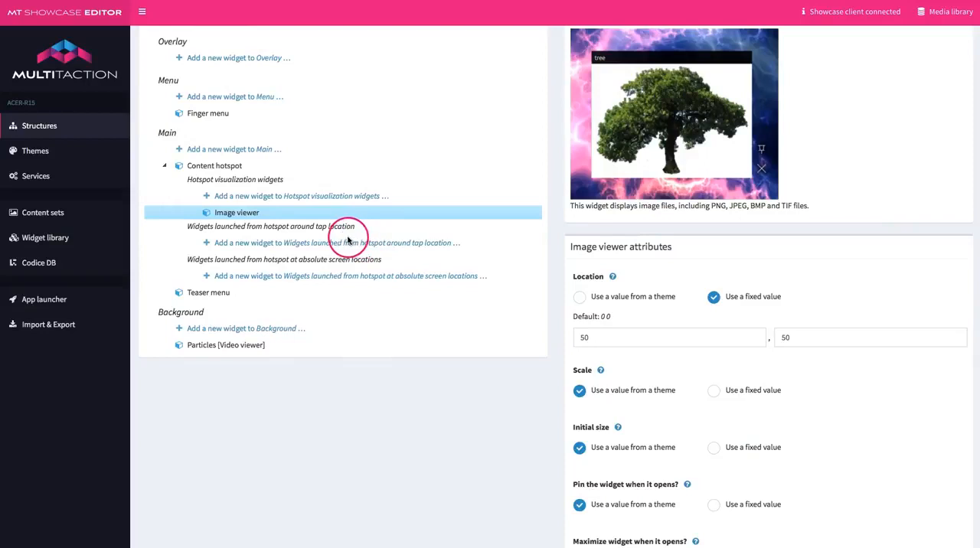
pyautogui.click(333, 277)
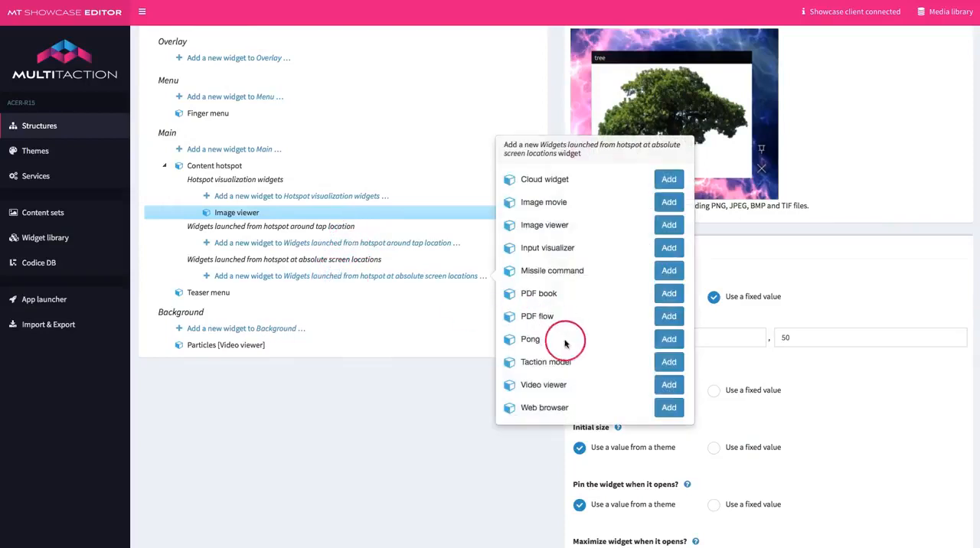
pyautogui.click(670, 409)
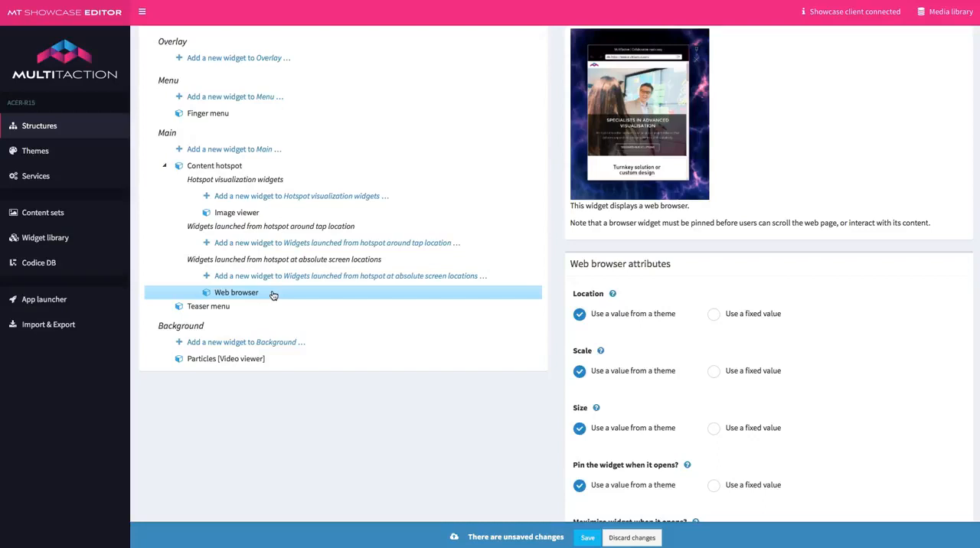
# Step: Give the Web browser widget a fixed Location of 1000, 50
pyautogui.scroll(-3, 724, 343)
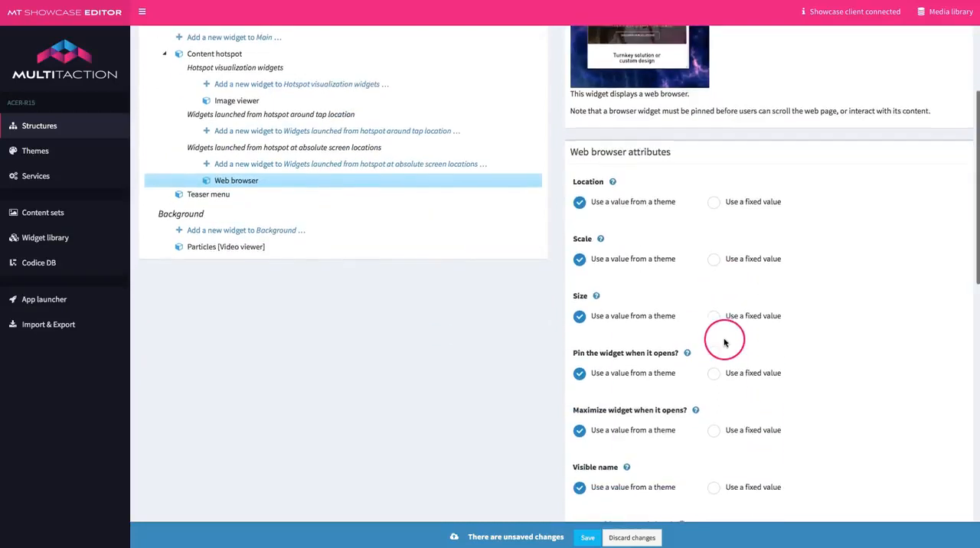
pyautogui.scroll(-1, 724, 343)
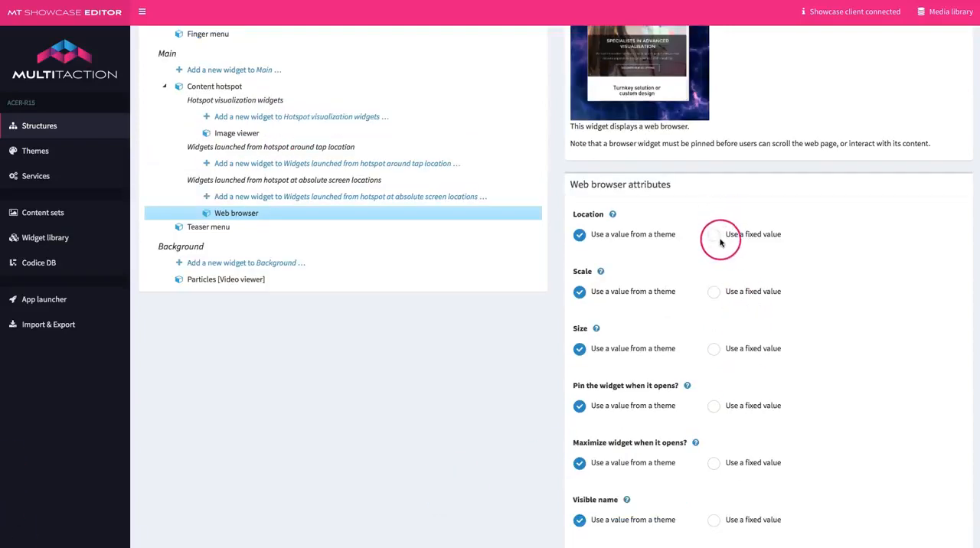
pyautogui.click(714, 238)
pyautogui.click(578, 276)
pyautogui.write('1000')
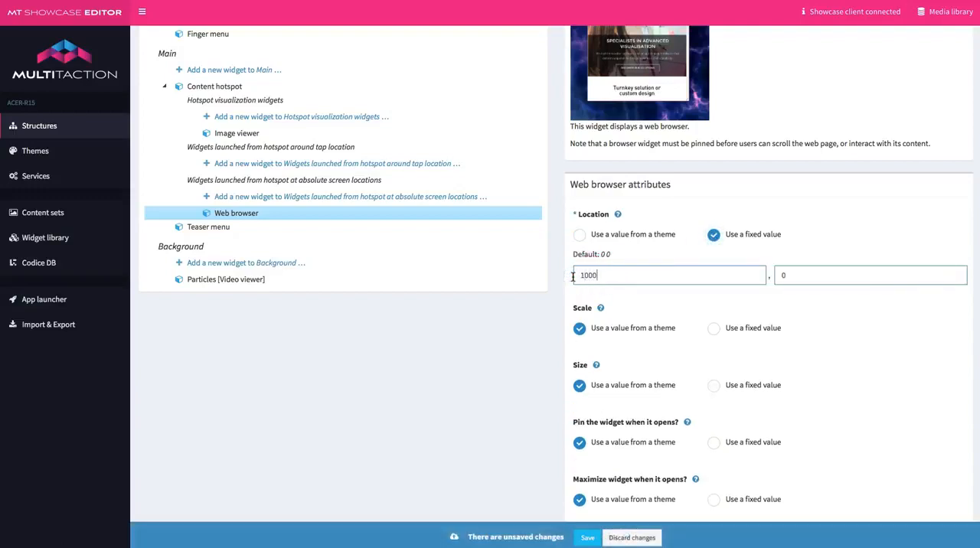
pyautogui.moveTo(853, 274); pyautogui.dragTo(781, 274)
pyautogui.write('50')
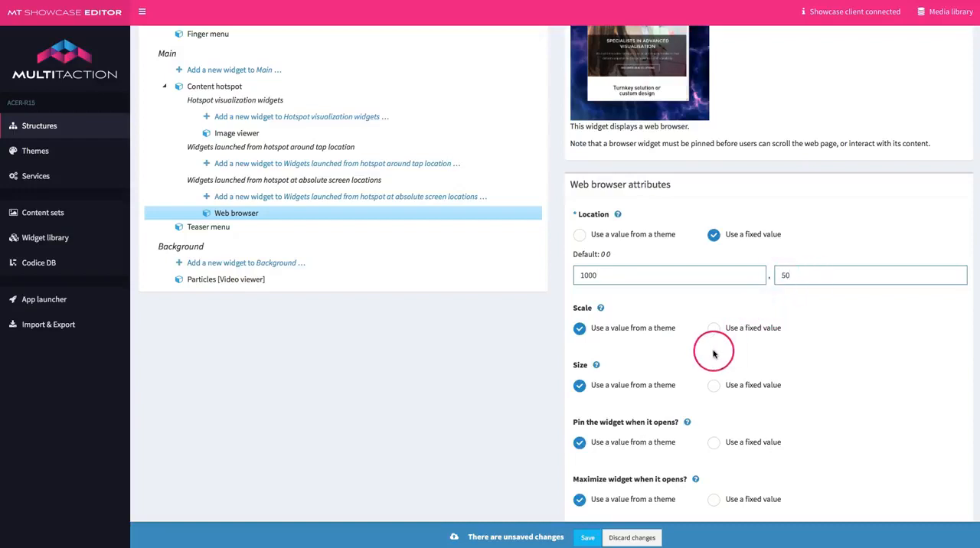
# Step: Set the Web browser widget's Size to a fixed 900px by 1000px
pyautogui.scroll(-2, 715, 353)
pyautogui.click(713, 293)
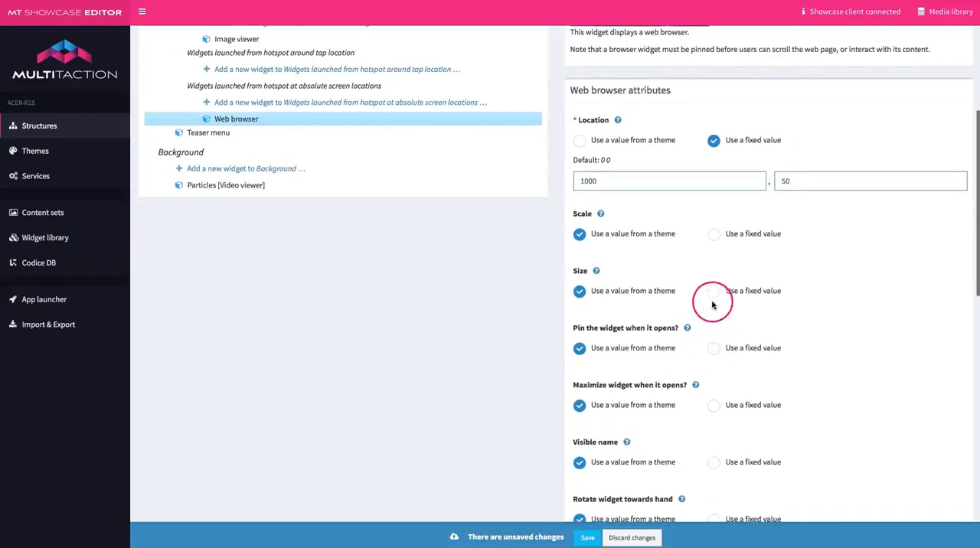
pyautogui.moveTo(579, 332); pyautogui.dragTo(594, 336)
pyautogui.click(708, 367)
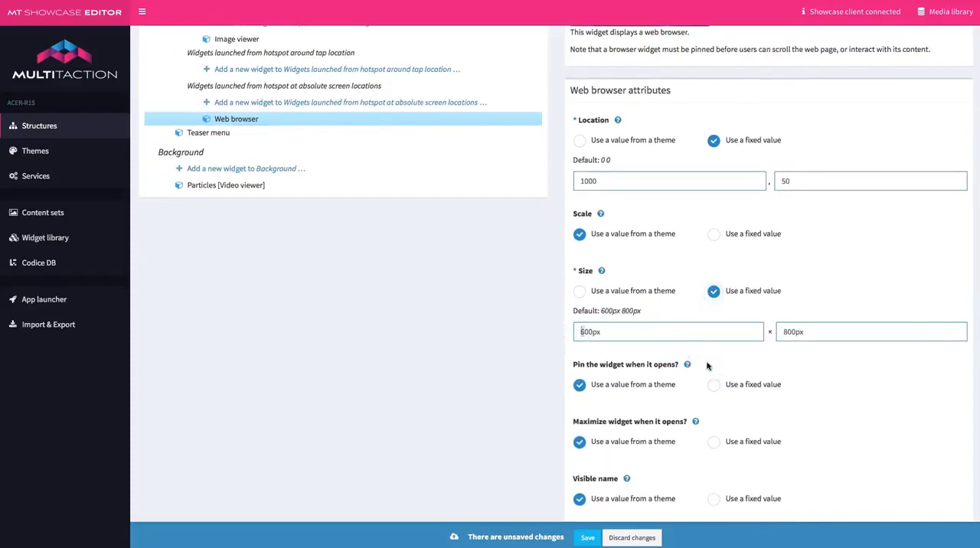
pyautogui.write('1')
pyautogui.press('BackSpace')
pyautogui.write('90')
pyautogui.press('BackSpace')
pyautogui.click(780, 333)
pyautogui.press('Delete')
pyautogui.write('10')
# Step: Enable pinning of the Web browser widget when it opens, using a fixed value
pyautogui.click(714, 385)
pyautogui.click(580, 423)
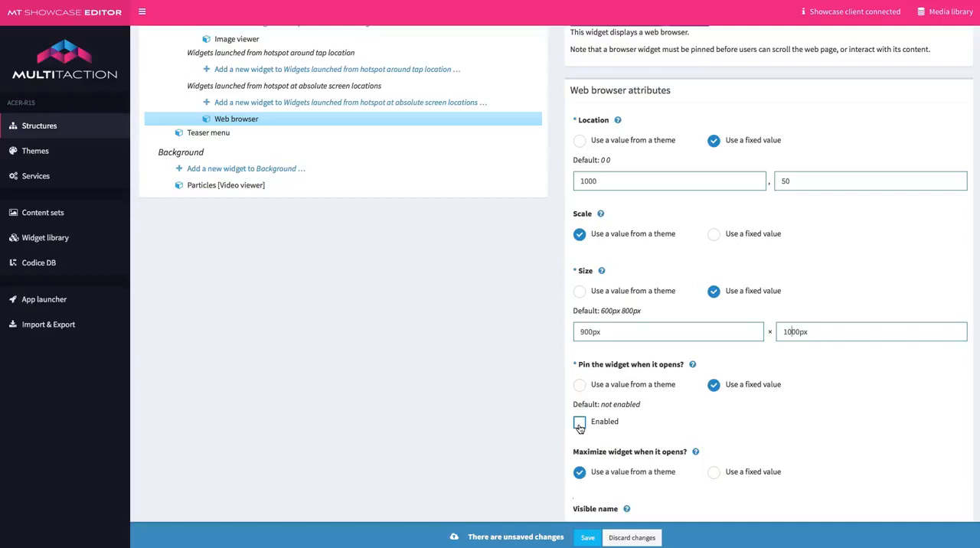
pyautogui.click(579, 426)
# Step: Enable hiding of the Web browser widget's address bar and navigation controls as a fixed value
pyautogui.scroll(-5, 692, 446)
pyautogui.scroll(-2, 693, 445)
pyautogui.click(690, 229)
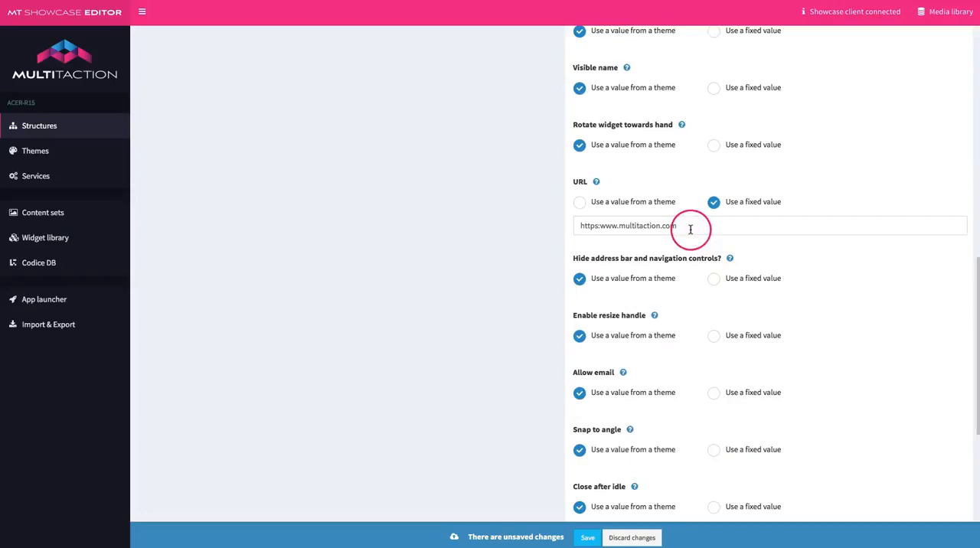
pyautogui.click(686, 227)
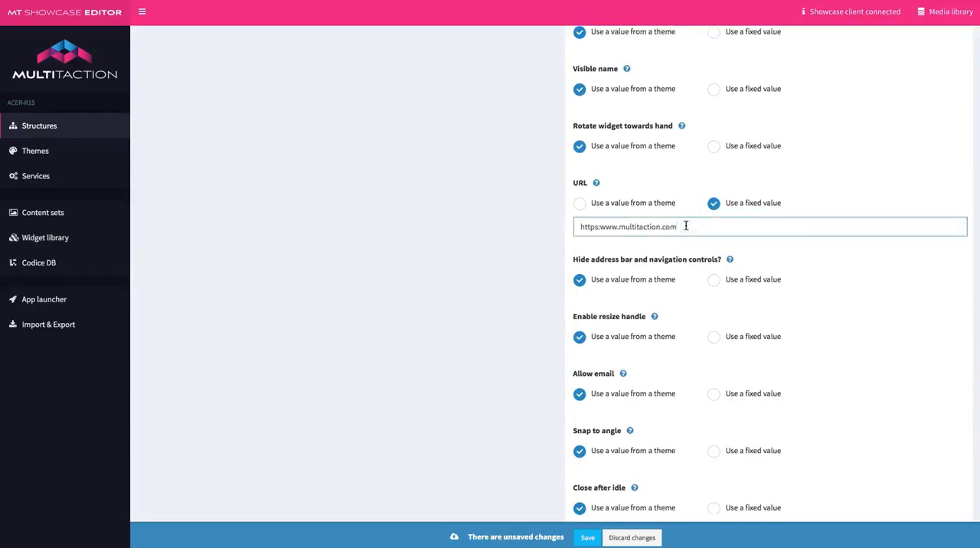
pyautogui.click(714, 280)
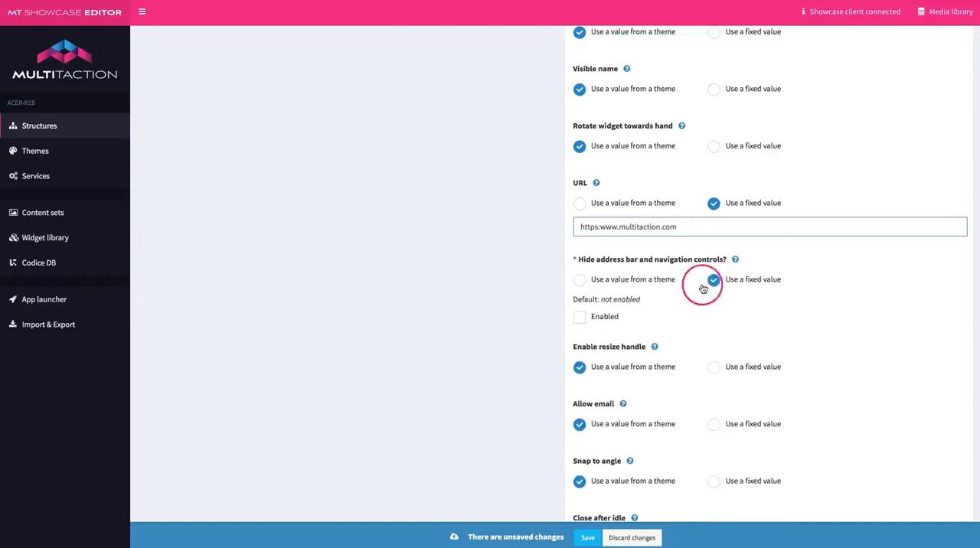
pyautogui.click(580, 318)
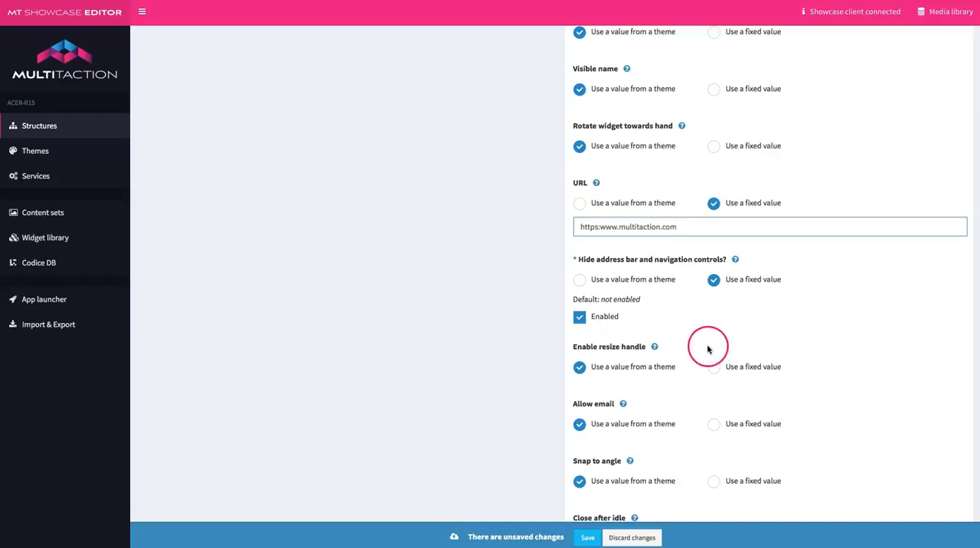
# Step: Assign MultiTaction Tutorial Toolbar Close Only as the Web browser widget's fixed Toolbar
pyautogui.scroll(-5, 709, 350)
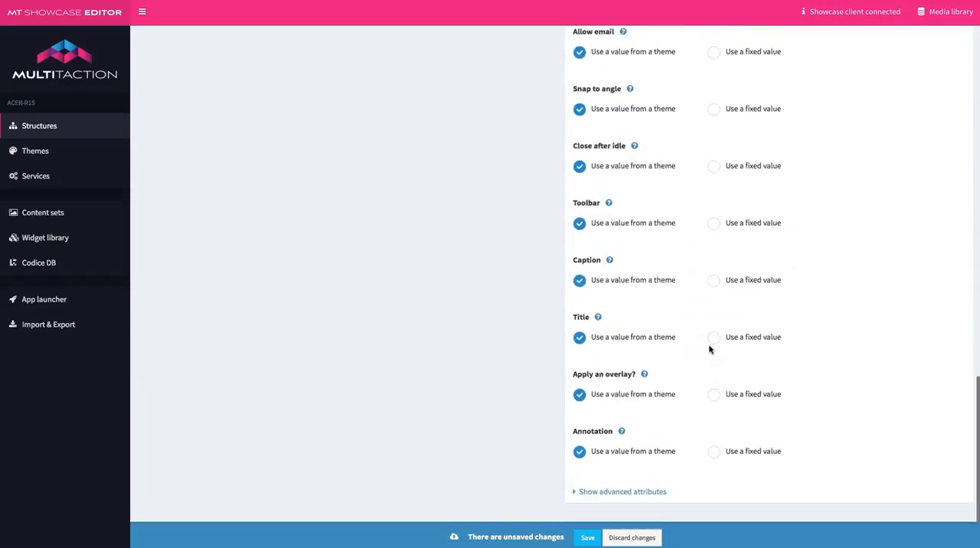
pyautogui.click(714, 223)
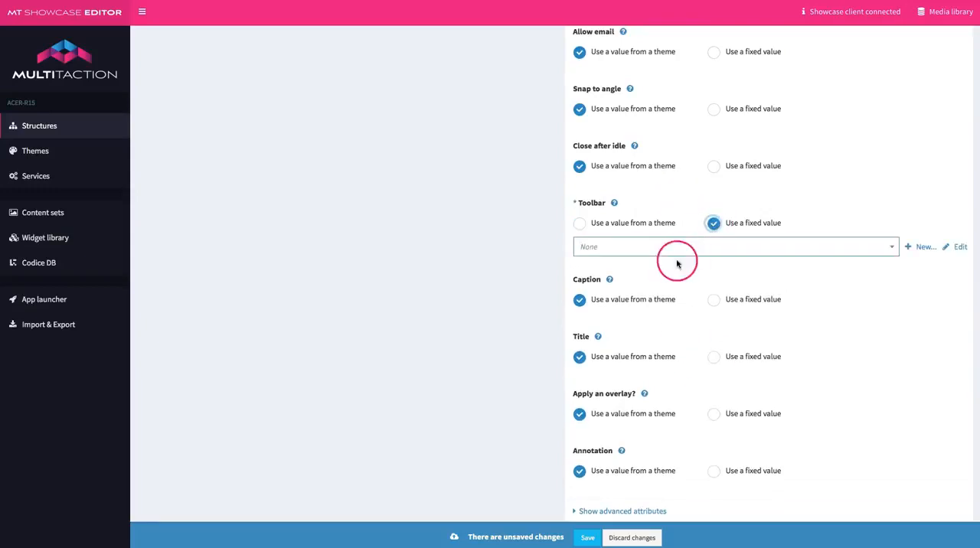
pyautogui.click(664, 246)
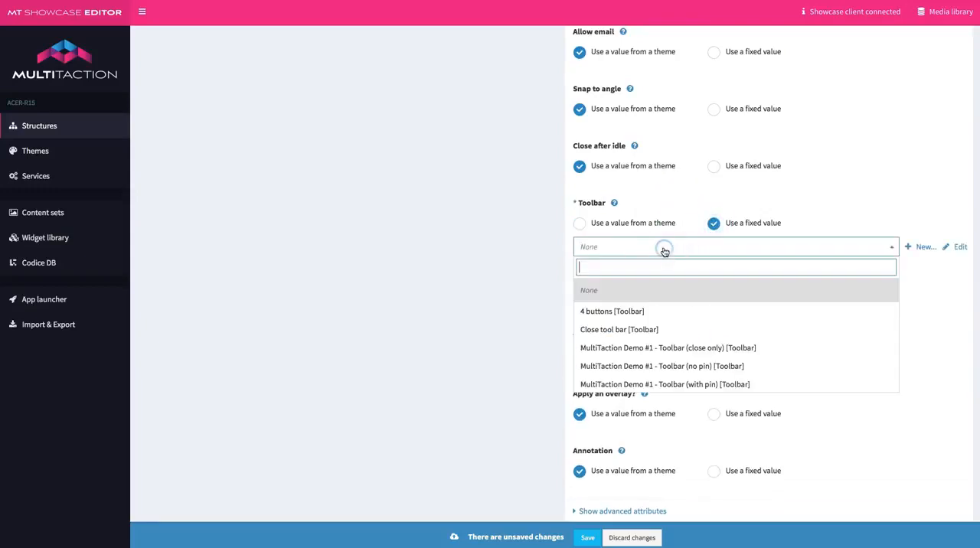
pyautogui.scroll(-1, 658, 365)
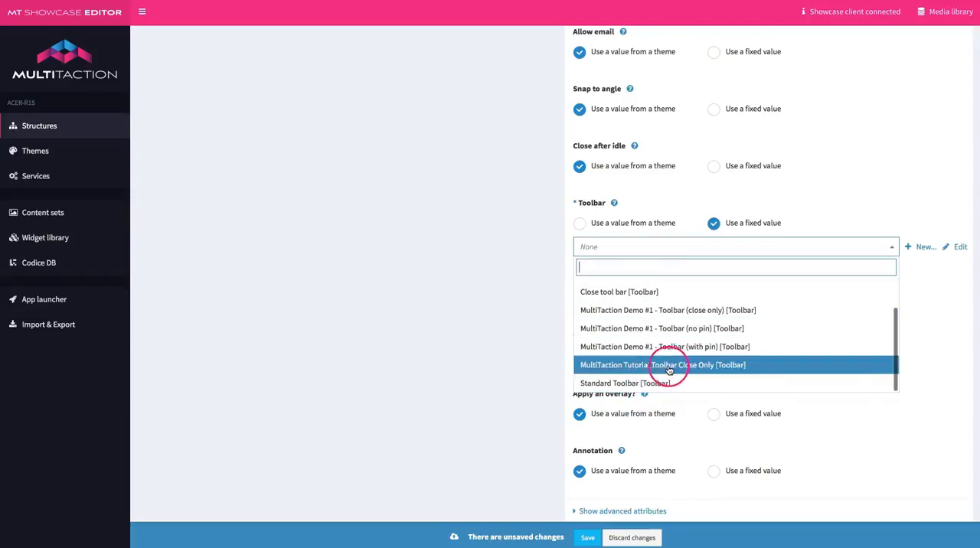
pyautogui.click(688, 367)
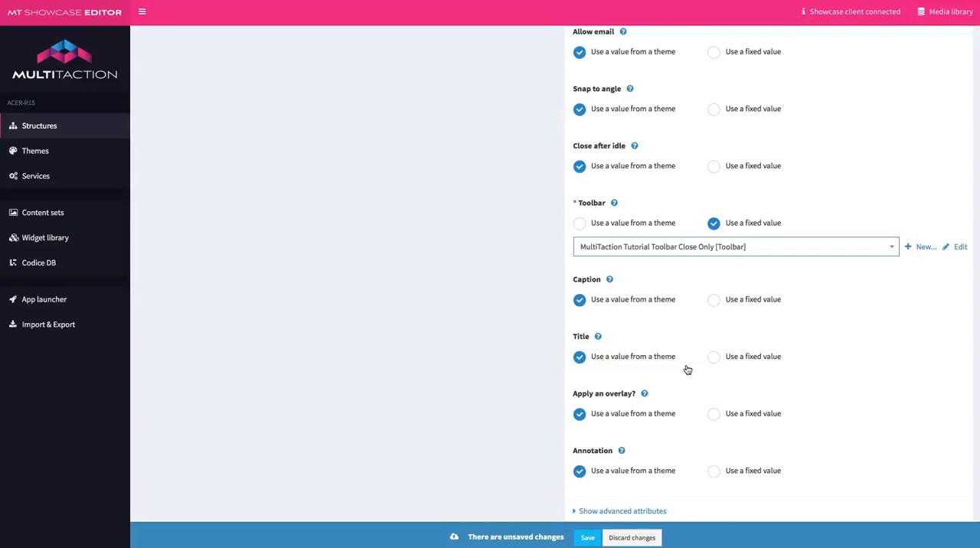
# Step: Set the Web browser widget's Close after idle to the fixed option MultiTaction Tutorial Fast Close and save
pyautogui.scroll(3, 688, 370)
pyautogui.click(713, 277)
pyautogui.click(692, 296)
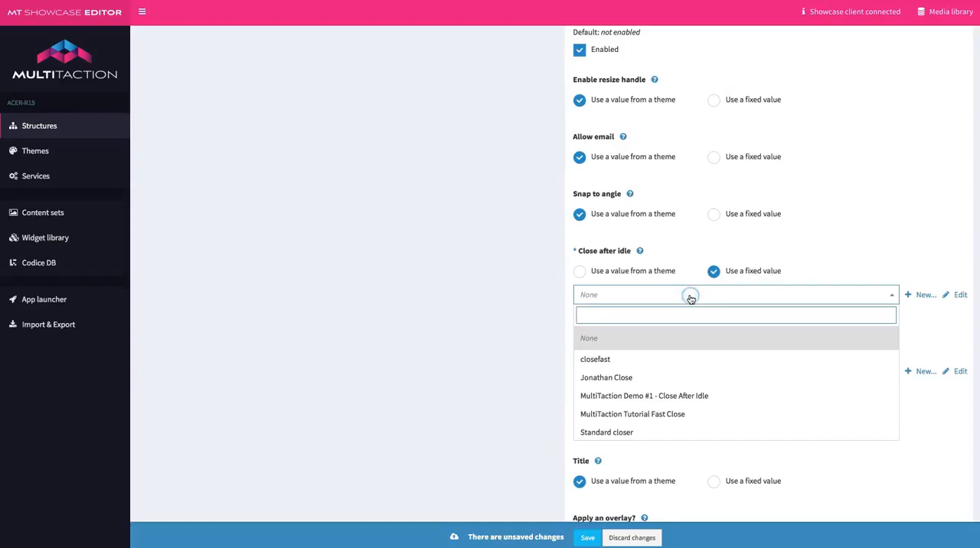
pyautogui.click(666, 414)
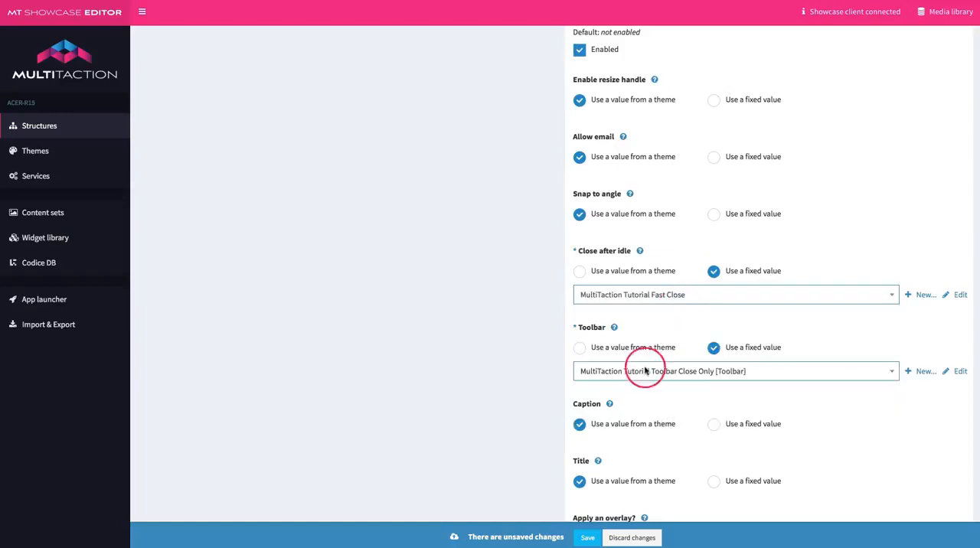
pyautogui.click(588, 538)
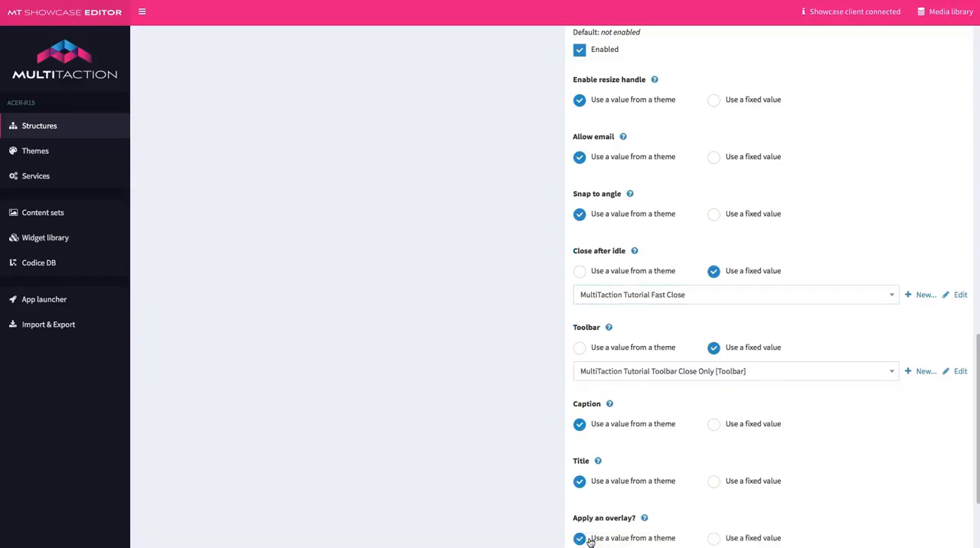